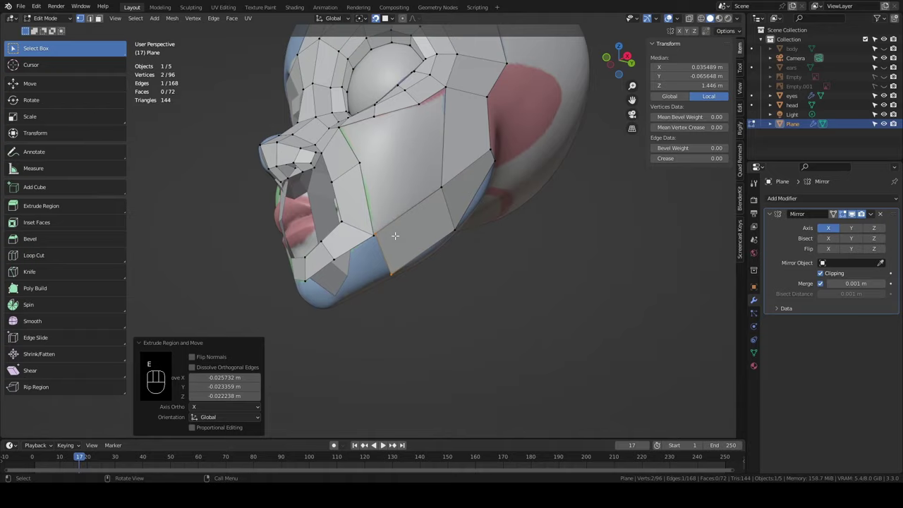
- Extend the retopology mesh along the lower jaw and around the side of the head by merging, extruding and filling geometry
key(m)
click(391, 253)
key(e)
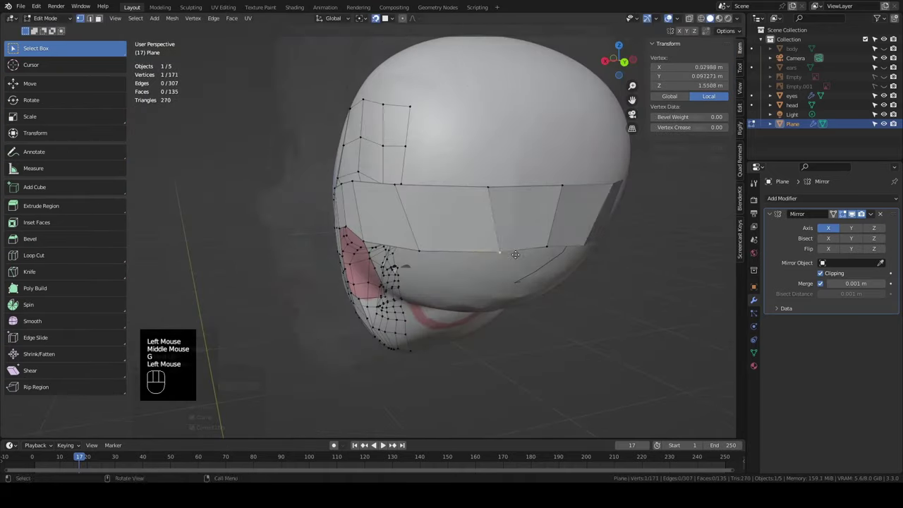
key(e)
key(f)
middle_drag(365, 240, 438, 226)
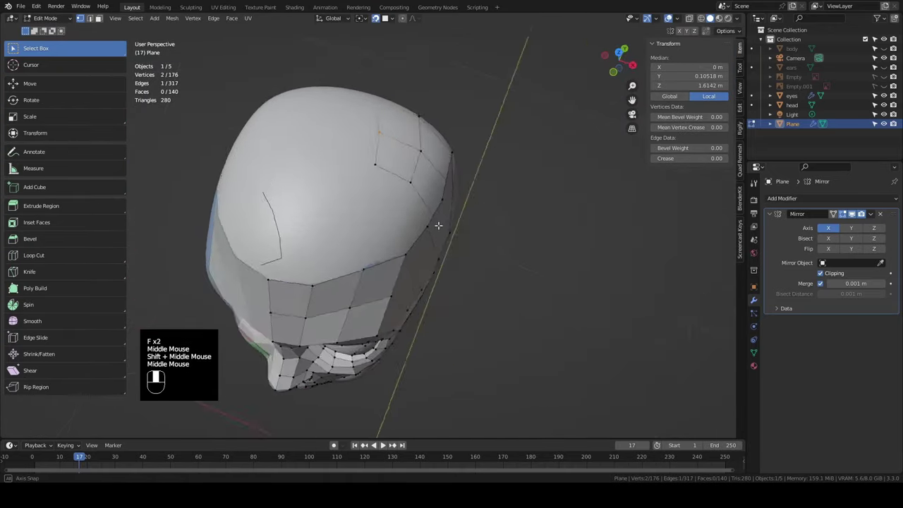
- Extrude edges across the top of the forehead toward the head's centreline
scroll(393, 236, down, 1)
shift+click(393, 236)
key(KP_7)
key(e)
click(360, 250)
key(e)
click(389, 220)
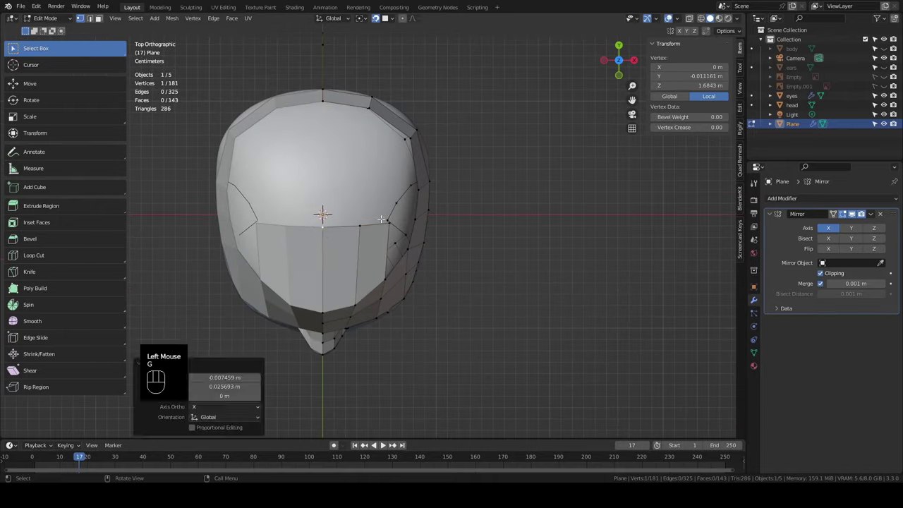
- Extend the faces over the side of the crown and delete the stray geometry sticking out at the back of the head
key(e)
shift+click(348, 148)
click(423, 247)
mouse_move(494, 233)
middle_down()
mouse_move(396, 240)
mouse_move(633, 276)
mouse_move(494, 297)
middle_up()
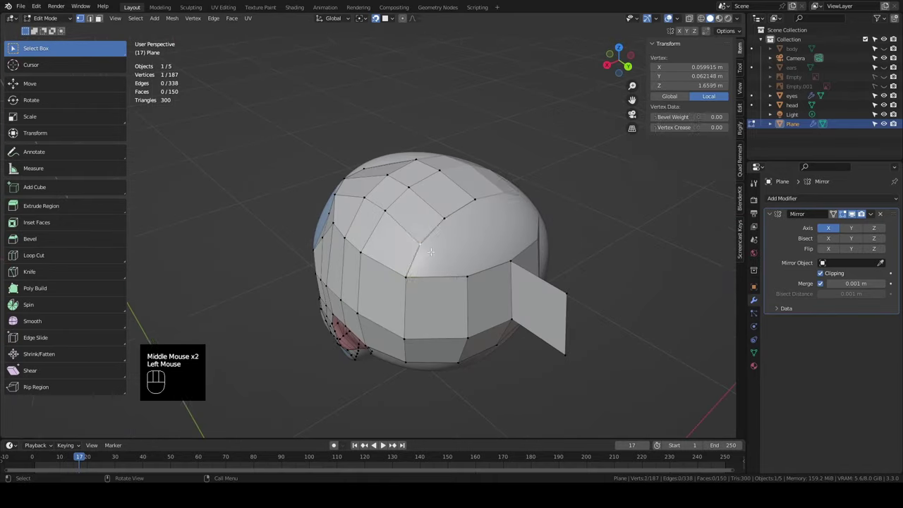
click(622, 282)
shift+click(615, 289)
key(Delete)
click(585, 288)
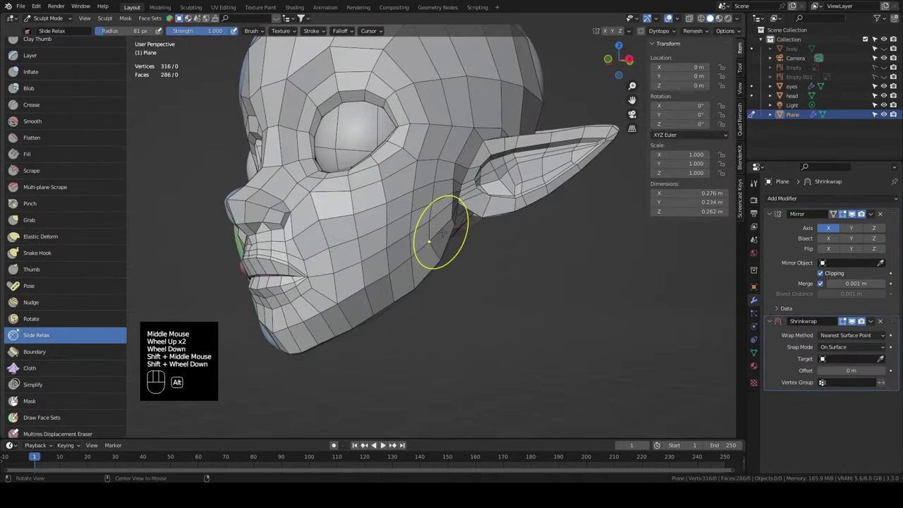
- Relax the topology in front of the ear and over the temple and cheek with the Slide Relax brush
shift+drag(443, 234, 399, 200)
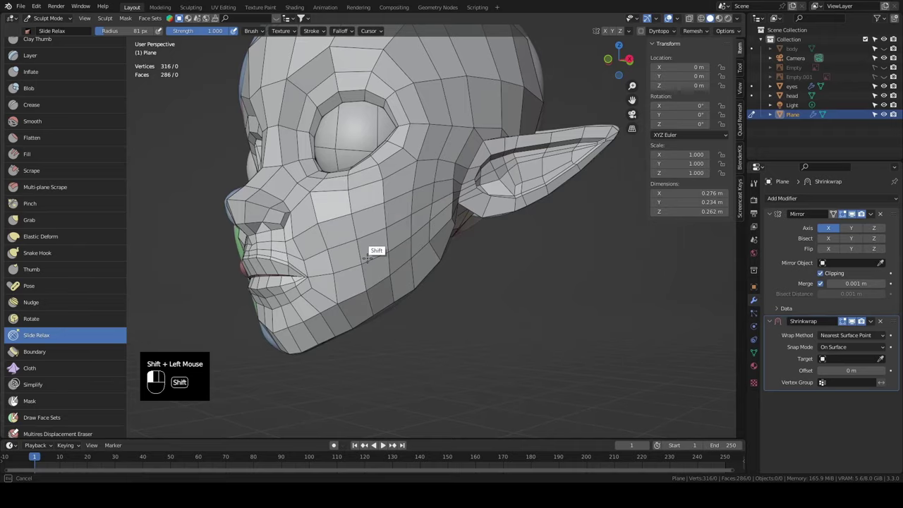
middle_drag(400, 200, 385, 162)
shift+drag(406, 169, 423, 137)
middle_drag(423, 137, 417, 191)
shift+drag(431, 134, 421, 111)
middle_drag(421, 111, 402, 205)
shift+drag(346, 234, 409, 211)
middle_drag(410, 212, 494, 177)
- Reduce the brush radius, relax a smaller area of the face topology, and undo the last stroke
shift+middle_drag(480, 190, 498, 230)
key(bracketleft)
key(bracketleft)
key(bracketleft)
key(bracketleft)
shift+drag(467, 233, 445, 242)
middle_drag(445, 241, 494, 276)
shift+drag(375, 239, 357, 224)
key(ctrl+z)
- Add a modifier to the head mesh and apply the topmost modifier in its stack
middle_drag(555, 285, 451, 283)
click(811, 198)
click(720, 369)
key(Tab)
click(870, 213)
click(840, 225)
click(871, 213)
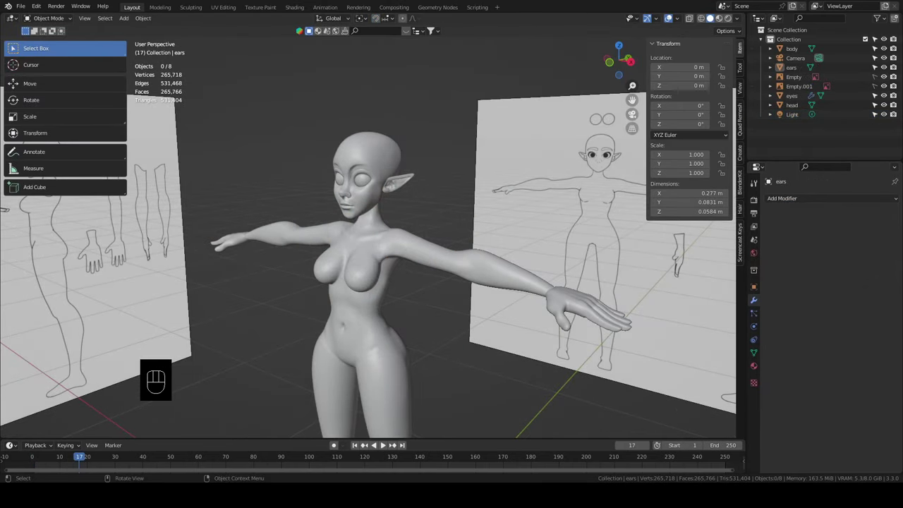
- Hide the two reference images, Empty and Empty.001, leaving the character model on display
scroll(379, 132, down, 2)
middle_drag(379, 132, 301, 142)
middle_drag(492, 165, 570, 160)
middle_drag(464, 115, 435, 135)
click(885, 86)
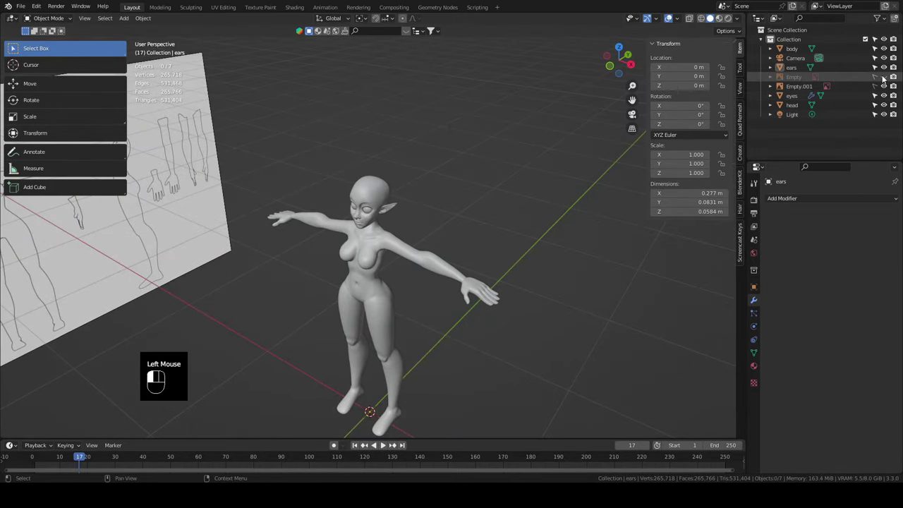
click(884, 77)
middle_drag(495, 195, 495, 174)
click(495, 174)
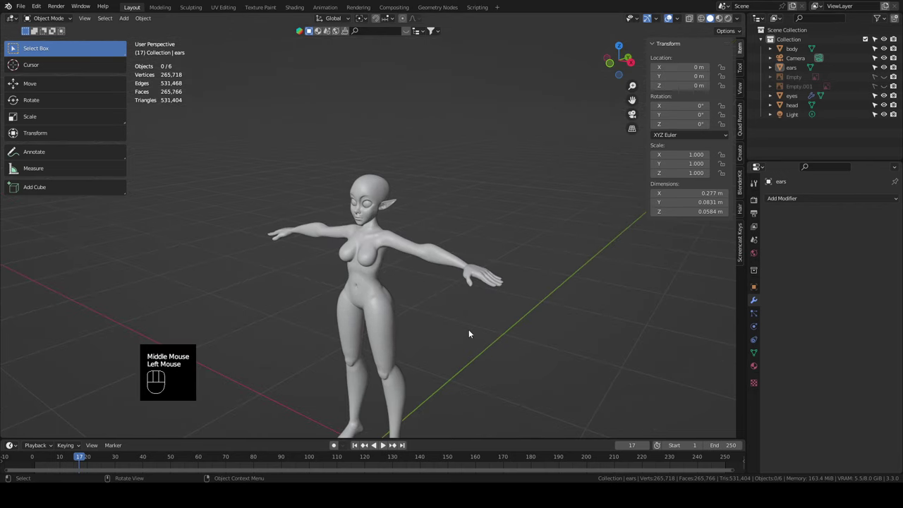
- Switch the head object to Sculpt Mode and choose the Paint brush
click(369, 188)
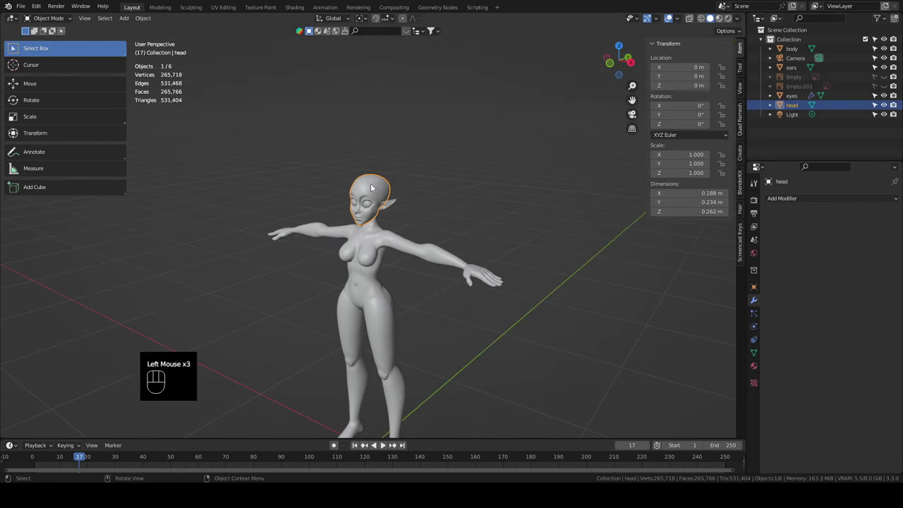
key(Tab)
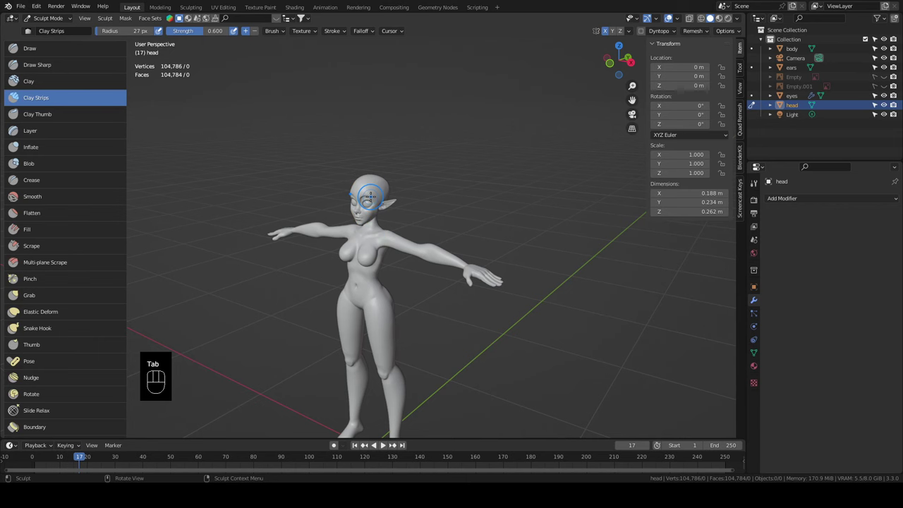
key(KP_1)
scroll(370, 198, up, 2)
shift+scroll(370, 197, up, 1)
shift+middle_drag(370, 198, 398, 233)
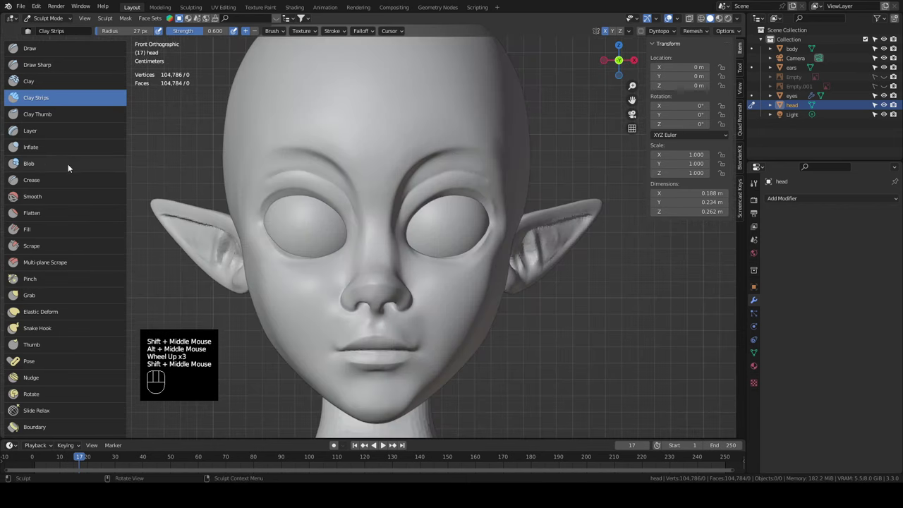
scroll(66, 160, down, 4)
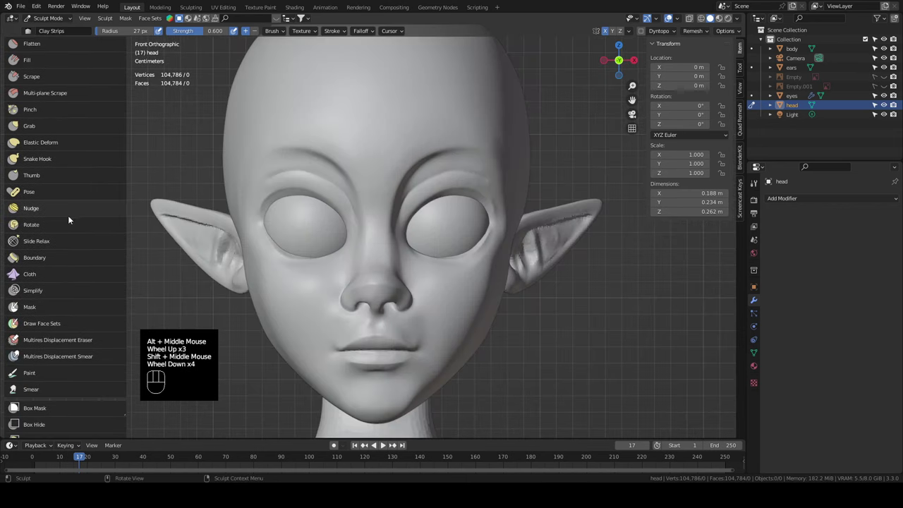
click(35, 373)
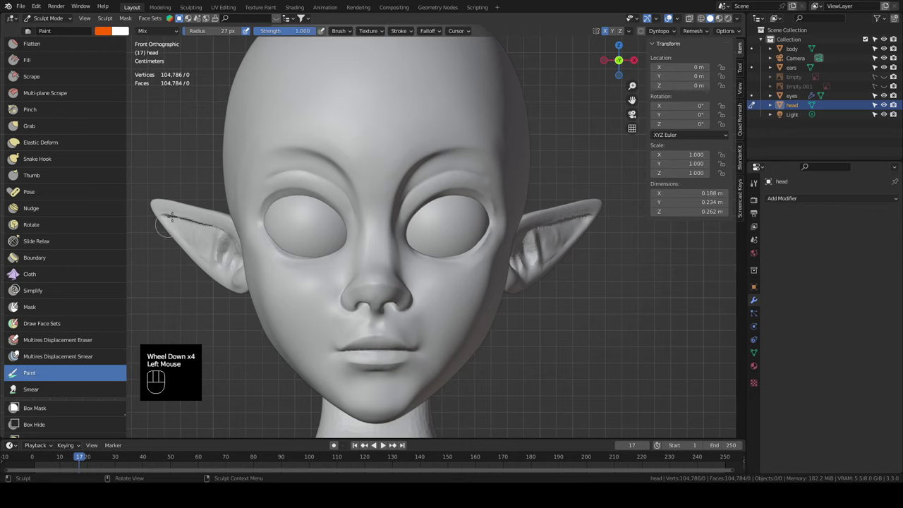
key(ctrl+z)
click(275, 100)
mouse_move(283, 113)
mouse_down()
mouse_move(297, 97)
mouse_move(395, 133)
mouse_move(377, 272)
mouse_move(547, 299)
mouse_up()
key(ctrl+z)
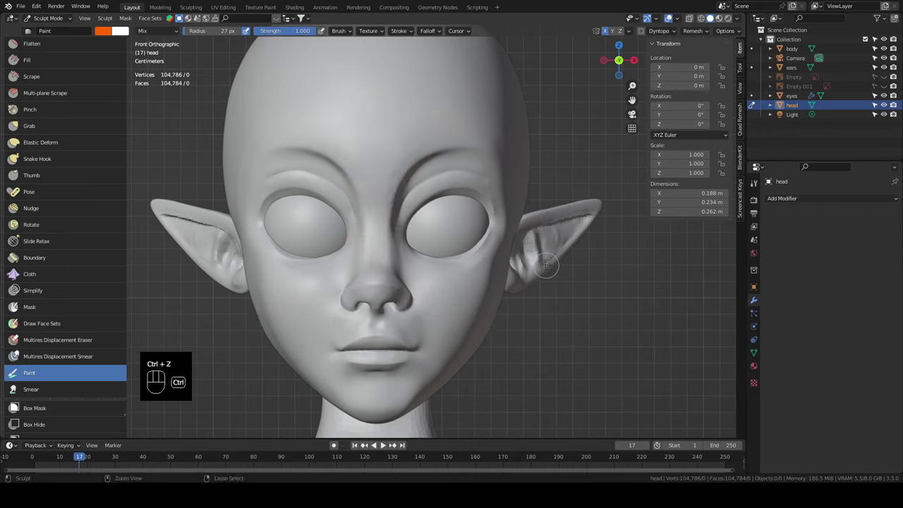
- Set the Paint brush colour to red and its radius to 22 px
middle_drag(514, 246, 471, 225)
alt+middle_click(470, 222)
shift+middle_drag(540, 173, 486, 257)
shift+middle_drag(487, 256, 463, 297)
scroll(454, 264, up, 2)
shift+middle_drag(463, 297, 458, 271)
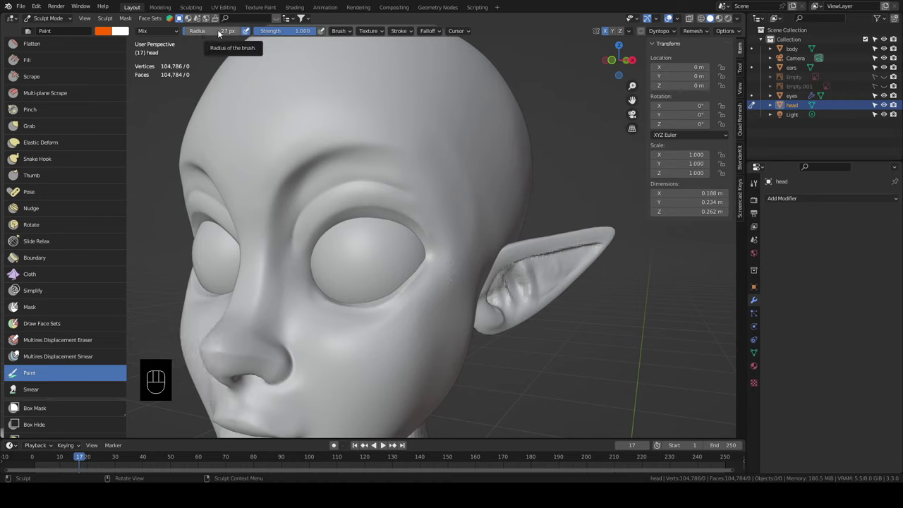
click(104, 31)
drag(111, 118, 97, 118)
drag(147, 85, 184, 44)
key(bracketleft)
key(bracketright)
key(bracketleft)
key(bracketleft)
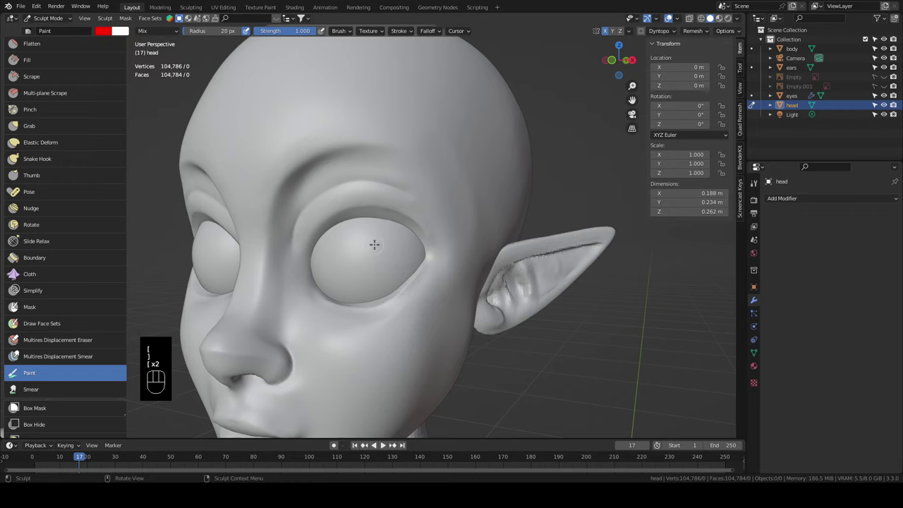
shift+middle_drag(379, 225, 379, 226)
scroll(384, 268, down, 2)
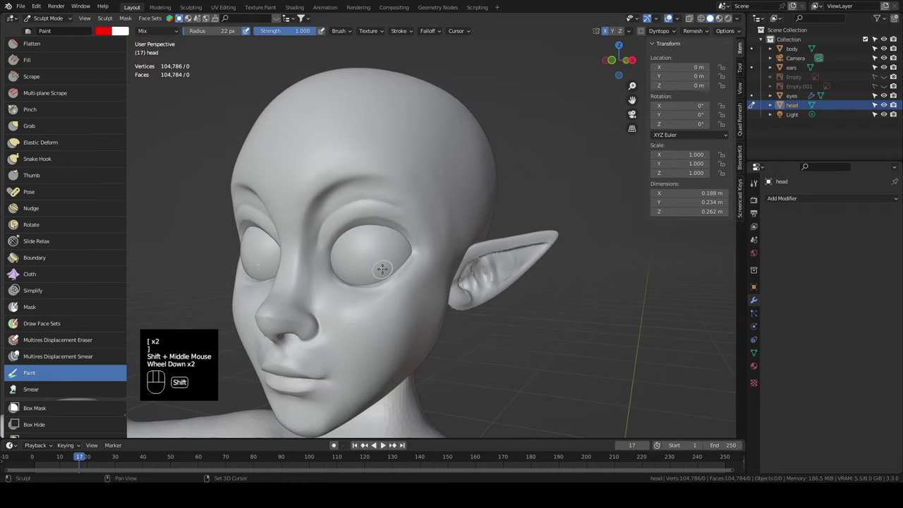
- Paint a red ring around the eye, running along the brow and below the eye socket
shift+middle_drag(384, 268, 373, 244)
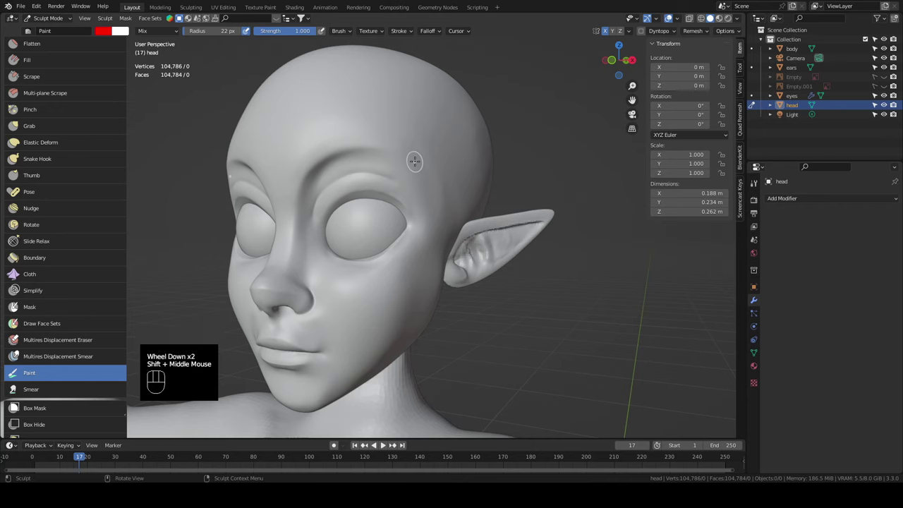
mouse_move(360, 155)
mouse_down()
mouse_move(385, 155)
mouse_move(316, 180)
mouse_up()
drag(315, 180, 375, 157)
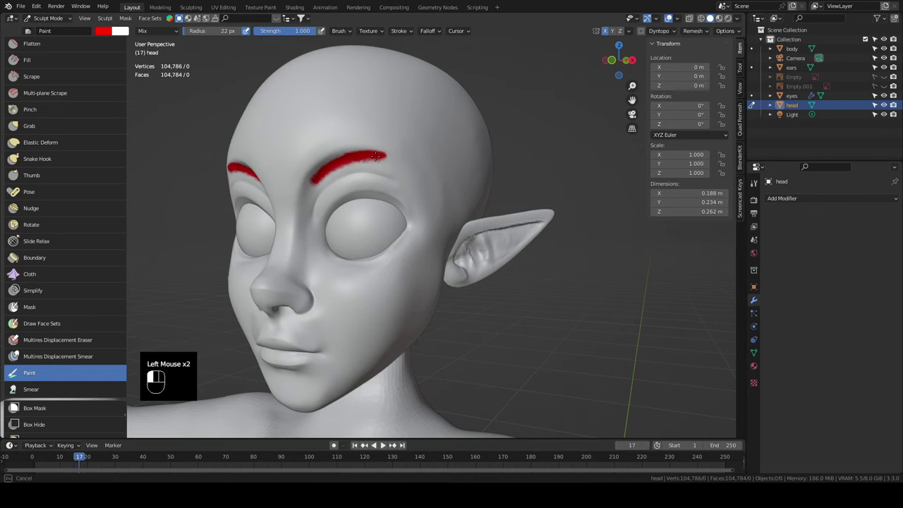
mouse_move(302, 218)
mouse_down()
mouse_move(357, 280)
mouse_move(390, 277)
mouse_up()
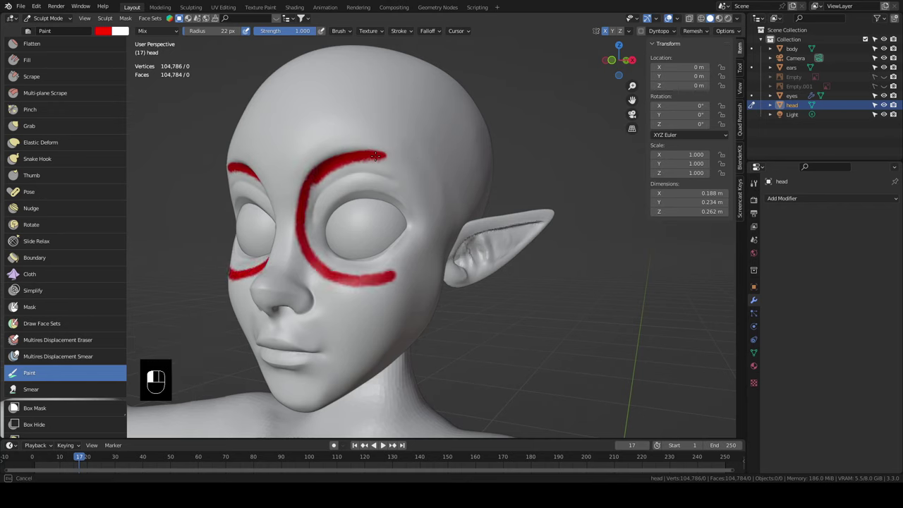
mouse_move(424, 250)
mouse_down()
mouse_move(384, 156)
mouse_move(346, 173)
mouse_move(375, 179)
mouse_move(312, 232)
mouse_up()
- Change the paint colour to blue and fill the eyelid area between the red ring and the eyeball
click(106, 31)
click(153, 117)
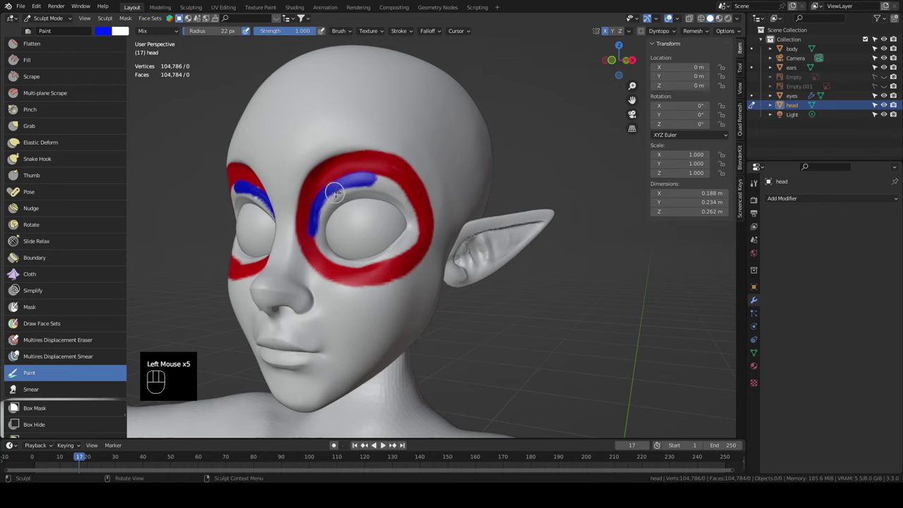
key(ctrl+z)
drag(359, 177, 369, 178)
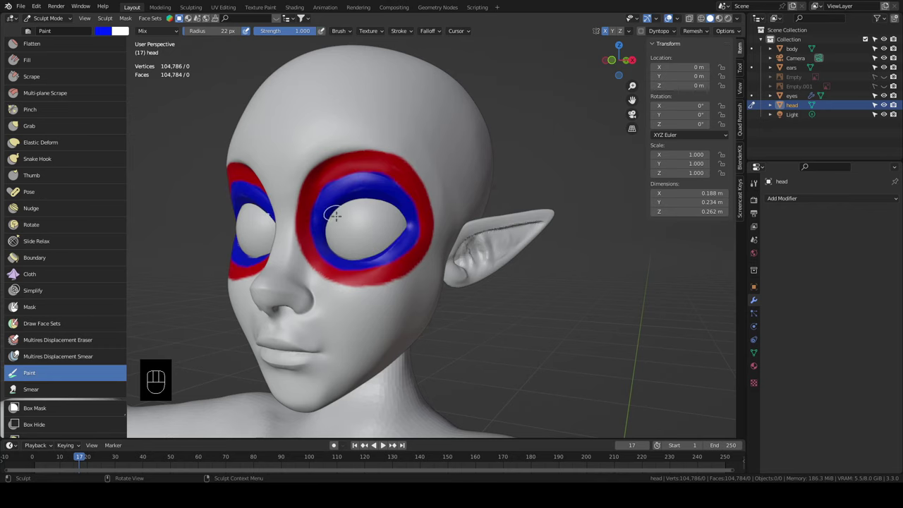
drag(370, 259, 348, 258)
- With green paint, draw a line from the nose bridge down the cheek and under the chin
middle_drag(427, 243, 453, 267)
shift+middle_drag(445, 302, 503, 253)
middle_drag(502, 274, 402, 254)
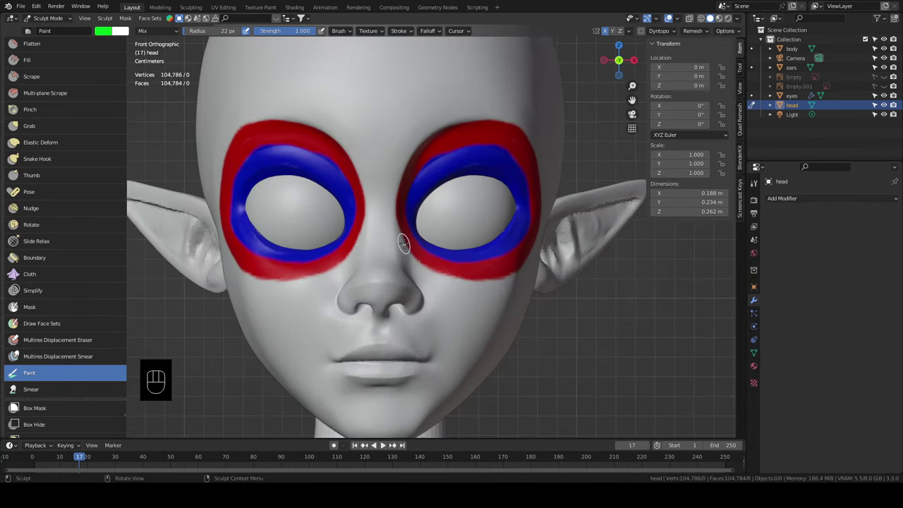
drag(405, 243, 404, 244)
middle_drag(544, 326, 491, 335)
mouse_move(494, 337)
shift+middle_down()
mouse_move(518, 321)
mouse_move(513, 315)
shift+middle_up()
drag(346, 206, 376, 237)
shift+middle_drag(423, 250, 416, 203)
middle_drag(416, 202, 407, 196)
drag(365, 177, 377, 196)
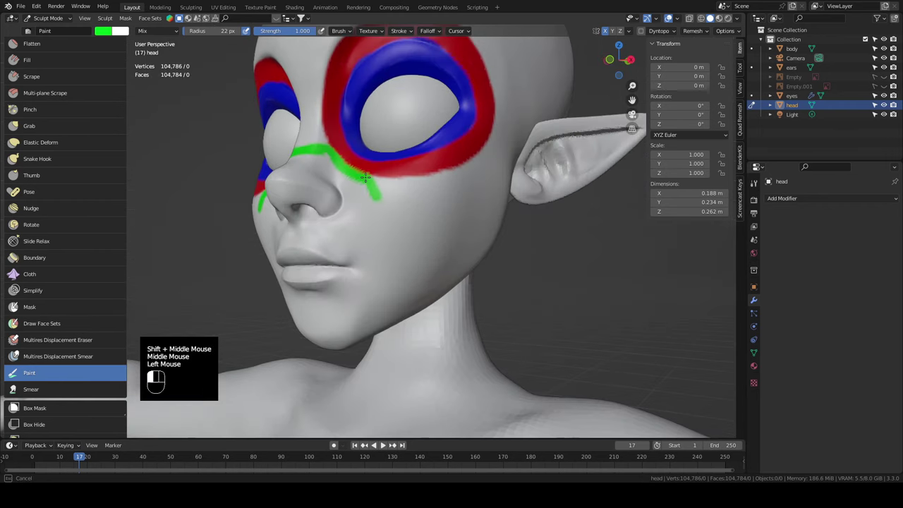
drag(395, 266, 393, 295)
middle_drag(393, 294, 425, 282)
mouse_move(400, 281)
mouse_down()
mouse_move(355, 326)
mouse_move(309, 337)
mouse_up()
- Draw a green inner line beside the nose and around the mouth, and fill the band between the two lines
mouse_move(456, 187)
middle_down()
mouse_move(429, 228)
mouse_move(425, 210)
middle_up()
middle_drag(425, 210, 422, 198)
drag(307, 141, 370, 248)
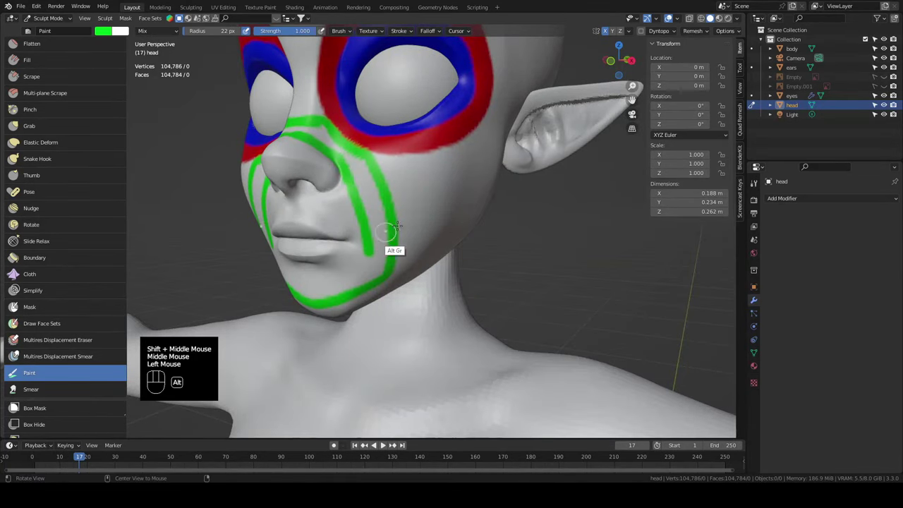
middle_drag(454, 308, 494, 285)
mouse_move(376, 251)
mouse_down()
mouse_move(344, 275)
mouse_move(309, 281)
mouse_up()
mouse_move(311, 284)
mouse_down()
mouse_move(374, 259)
mouse_move(379, 174)
mouse_move(387, 233)
mouse_up()
shift+middle_drag(417, 233, 416, 260)
middle_drag(417, 260, 384, 265)
drag(370, 212, 353, 189)
- With light blue paint, draw guide lines between the brows, across the upper forehead and down the side of the face
key(KP_1)
drag(352, 189, 392, 187)
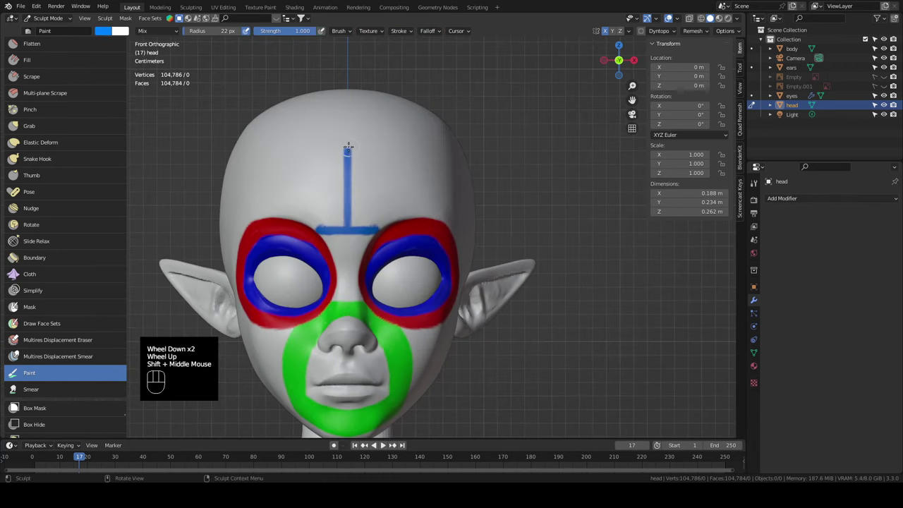
drag(348, 145, 431, 143)
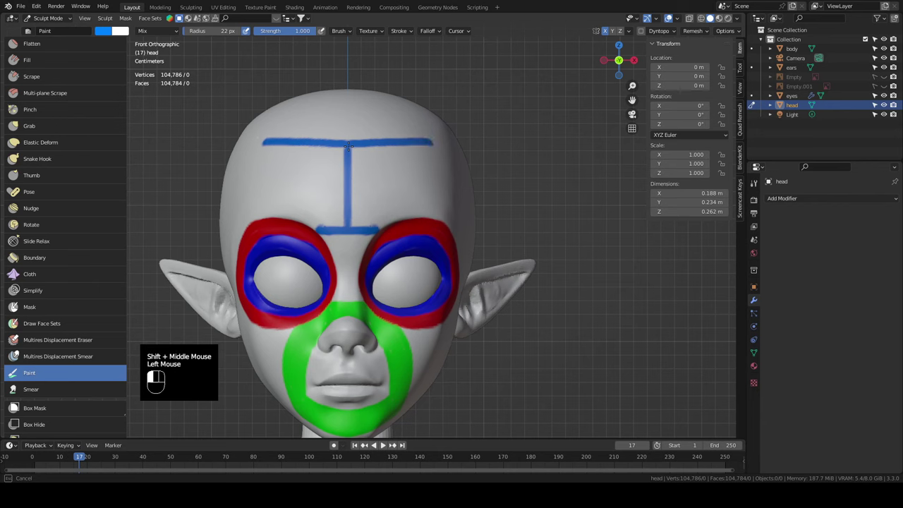
click(504, 185)
mouse_move(583, 264)
middle_down()
mouse_move(544, 278)
mouse_move(508, 242)
middle_up()
mouse_move(439, 138)
mouse_down()
mouse_move(474, 151)
mouse_move(493, 253)
mouse_up()
drag(496, 307, 496, 329)
- Paint a solid light blue band along the jawline to the chin
mouse_move(570, 367)
shift+middle_down()
mouse_move(570, 310)
mouse_move(542, 290)
shift+middle_up()
mouse_move(476, 207)
mouse_down()
mouse_move(464, 290)
mouse_move(401, 348)
mouse_up()
middle_drag(452, 383, 510, 373)
mouse_move(371, 359)
mouse_down()
mouse_move(353, 365)
mouse_move(400, 330)
mouse_move(347, 361)
mouse_move(392, 350)
mouse_up()
- Fill the area between the eye ring and the ear, down to the jaw, with light blue
middle_drag(468, 347, 475, 347)
key(KP_3)
drag(410, 230, 410, 230)
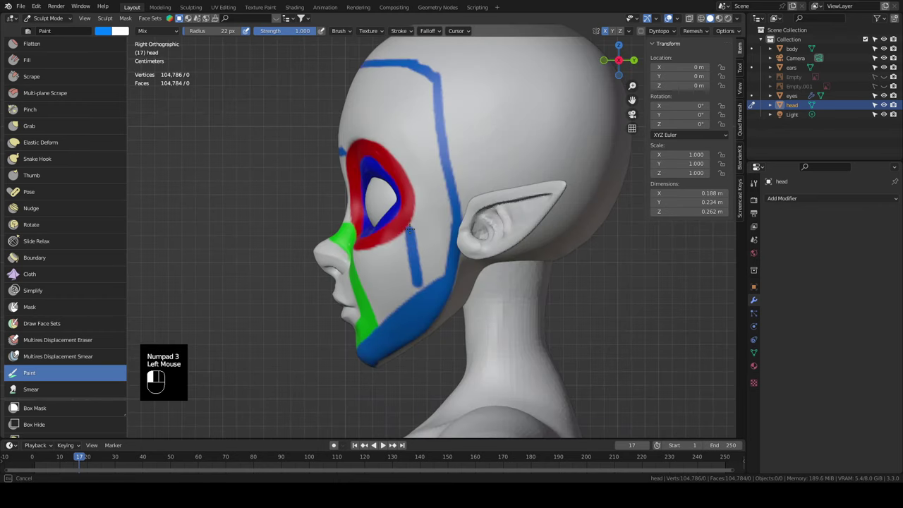
mouse_move(429, 267)
mouse_down()
mouse_move(445, 230)
mouse_move(432, 246)
mouse_up()
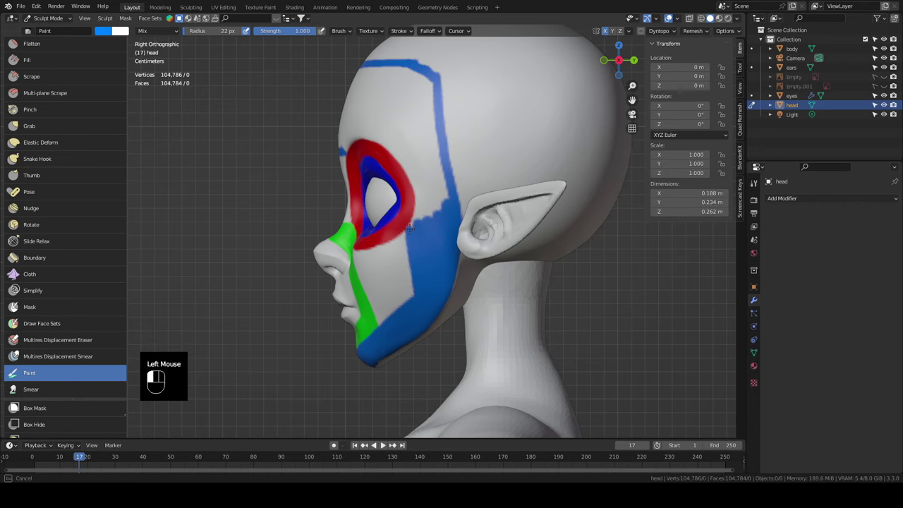
- Fill the forehead and the nose with light blue, enlarging the brush radius to 41 px
middle_drag(416, 233, 494, 265)
shift+middle_drag(487, 247, 494, 296)
middle_drag(487, 283, 501, 289)
mouse_move(515, 317)
mouse_down()
mouse_move(505, 286)
mouse_move(440, 244)
mouse_move(412, 244)
mouse_move(486, 180)
mouse_move(416, 185)
mouse_up()
key(f)
middle_drag(417, 233, 487, 191)
middle_drag(437, 254, 466, 212)
mouse_move(385, 212)
mouse_down()
mouse_move(408, 240)
mouse_move(394, 242)
mouse_up()
- Change the paint colour to red and paint the lips
mouse_move(448, 237)
middle_down()
mouse_move(438, 284)
mouse_move(472, 291)
mouse_move(458, 275)
middle_up()
click(103, 31)
click(103, 117)
shift+middle_drag(452, 282, 479, 275)
middle_drag(473, 297, 487, 290)
mouse_move(493, 307)
mouse_down()
mouse_move(449, 309)
mouse_move(486, 317)
mouse_move(463, 324)
mouse_move(492, 310)
mouse_up()
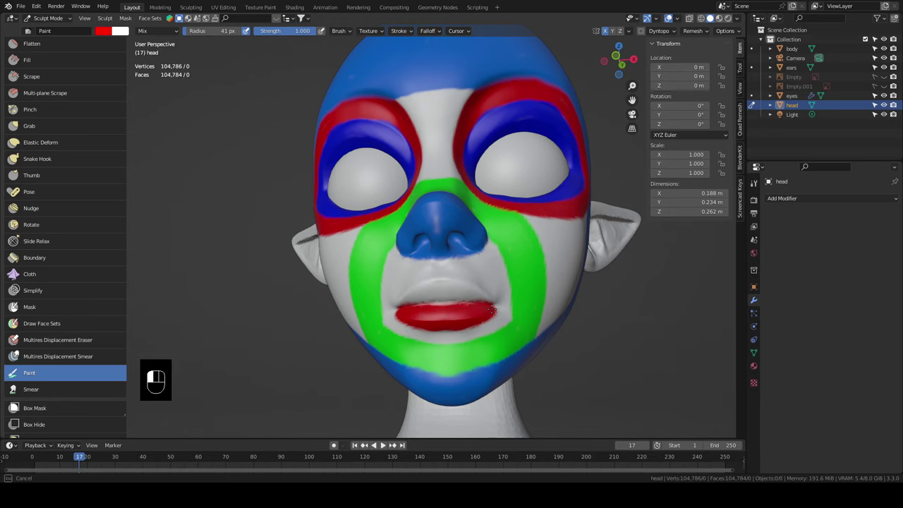
- Paint a red ring on the head around the base of the ear
key(KP_3)
mouse_move(390, 149)
mouse_down()
mouse_move(370, 205)
mouse_move(391, 148)
mouse_up()
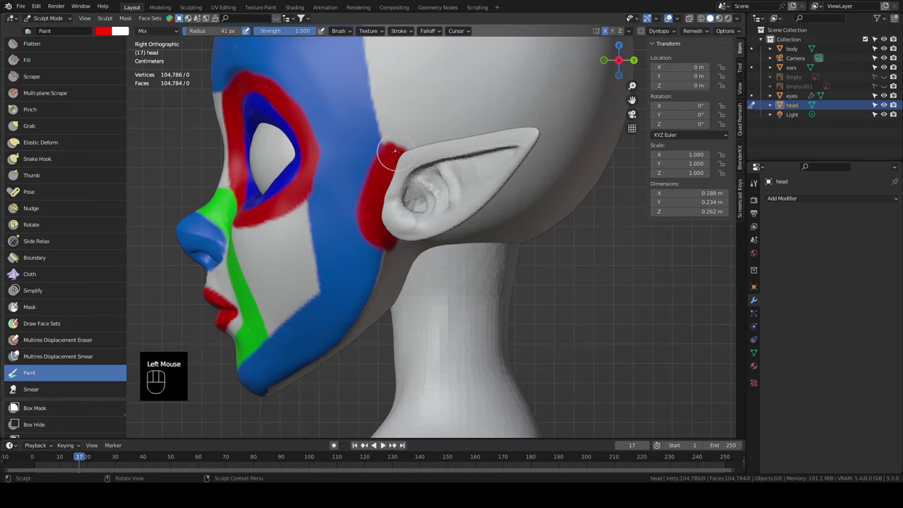
middle_drag(391, 149, 240, 171)
drag(241, 171, 286, 202)
drag(276, 189, 248, 172)
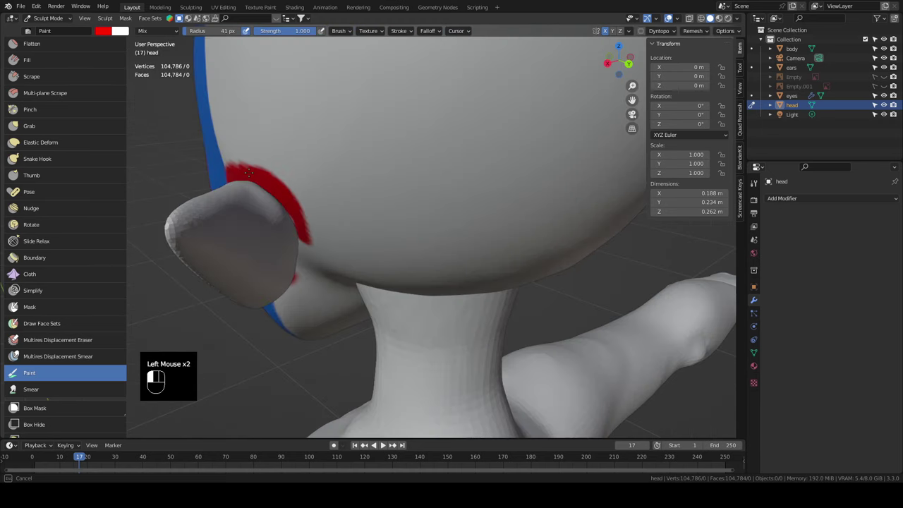
middle_drag(369, 209, 307, 121)
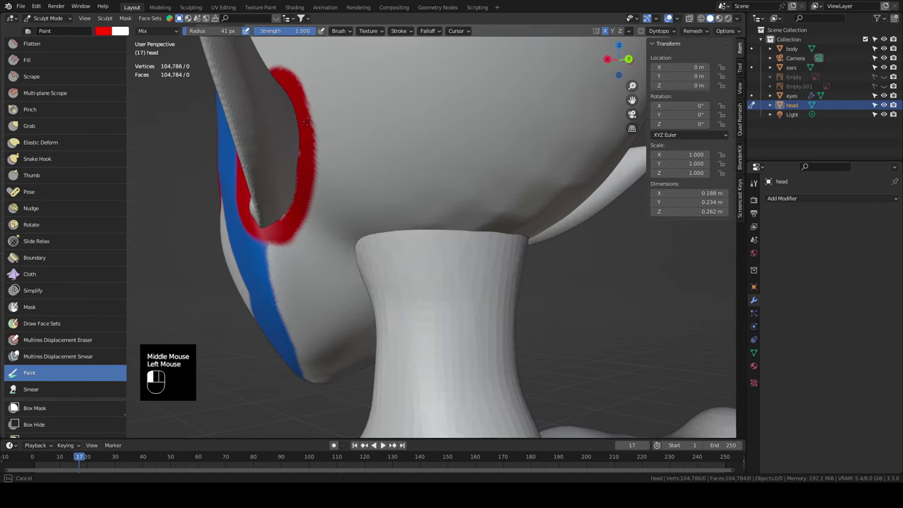
drag(307, 122, 301, 204)
- Hide the ears object and fill the ear attachment area on the head with solid red
click(884, 67)
middle_drag(339, 152, 409, 151)
mouse_move(409, 150)
mouse_down()
mouse_move(410, 125)
mouse_move(388, 203)
mouse_move(386, 163)
mouse_up()
click(386, 159)
- Paint a red line on the head along the seam with the neck
middle_drag(487, 220, 467, 184)
drag(470, 185, 390, 279)
middle_drag(454, 250, 480, 264)
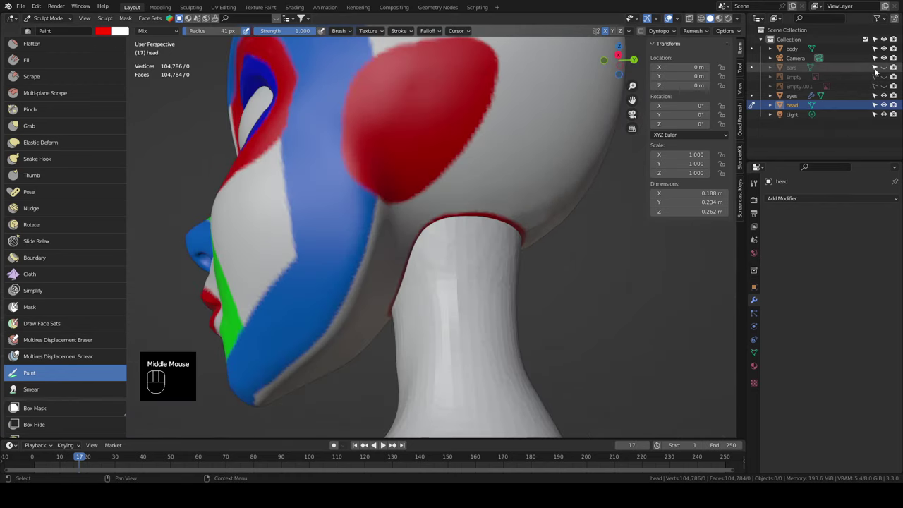
- Hide the body object so that only the head and eyes are left to inspect
click(885, 48)
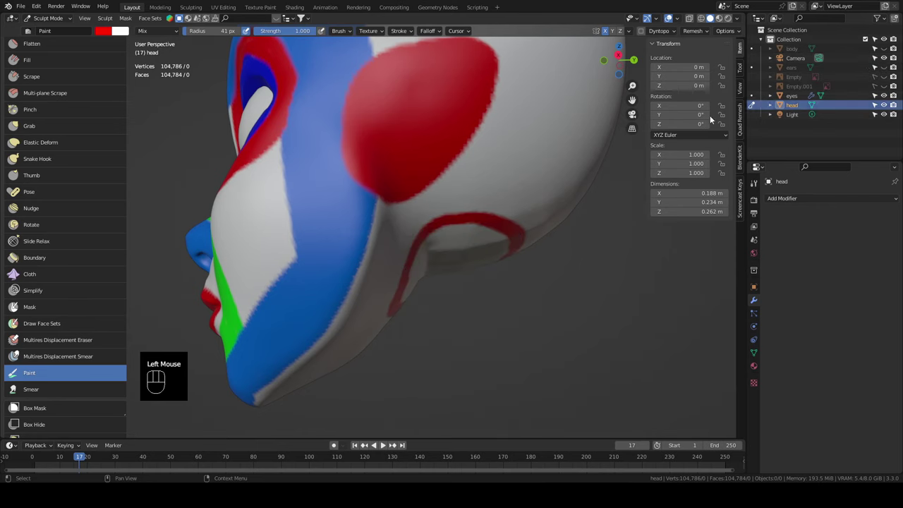
scroll(298, 287, down, 1)
shift+middle_drag(298, 287, 318, 318)
middle_drag(317, 318, 345, 338)
shift+middle_drag(353, 212, 374, 240)
middle_drag(374, 240, 405, 244)
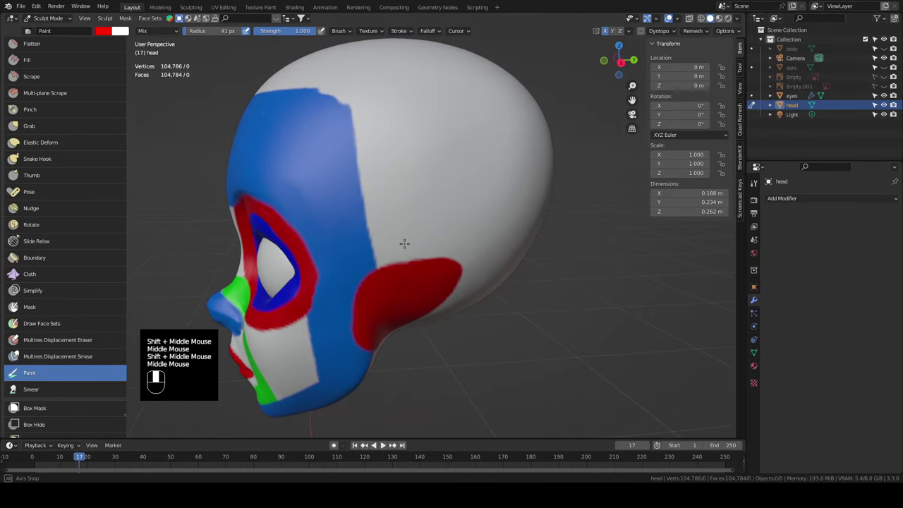
- Lighten the painted colours over the whole head with the Color Filter set to the Brightness type
key(KP_1)
scroll(39, 357, down, 4)
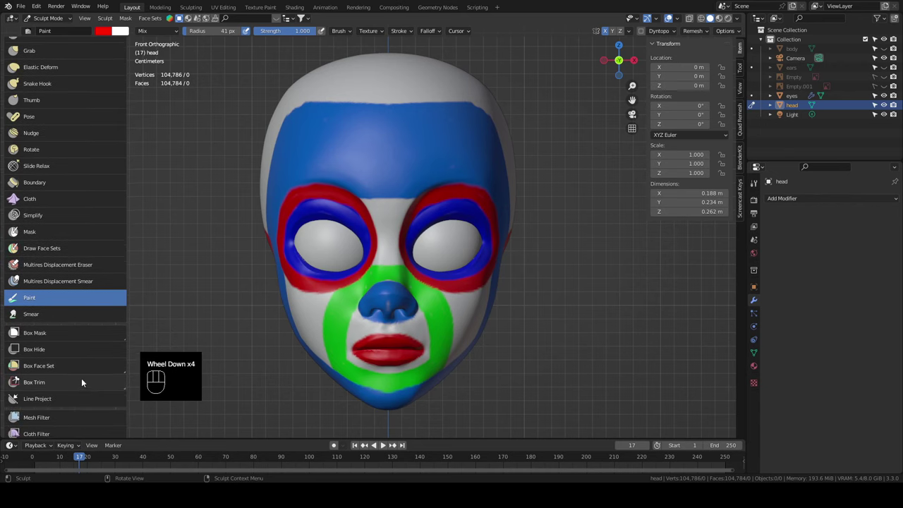
scroll(67, 395, down, 1)
scroll(57, 381, down, 1)
click(60, 413)
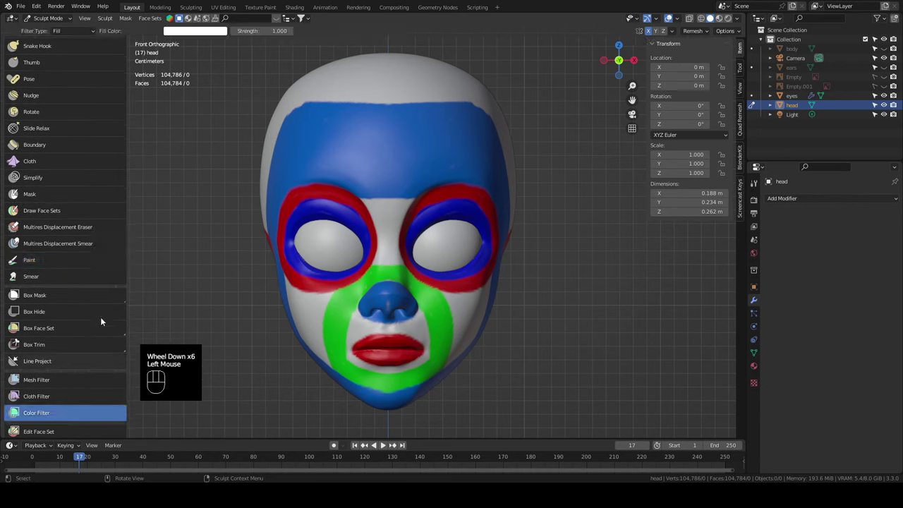
click(81, 31)
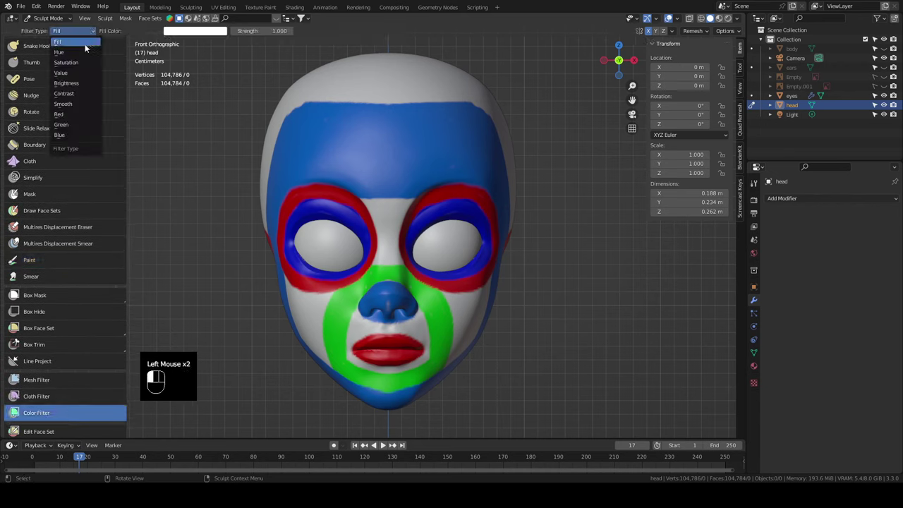
click(82, 84)
mouse_move(163, 219)
mouse_down()
mouse_move(200, 209)
mouse_move(438, 215)
mouse_up()
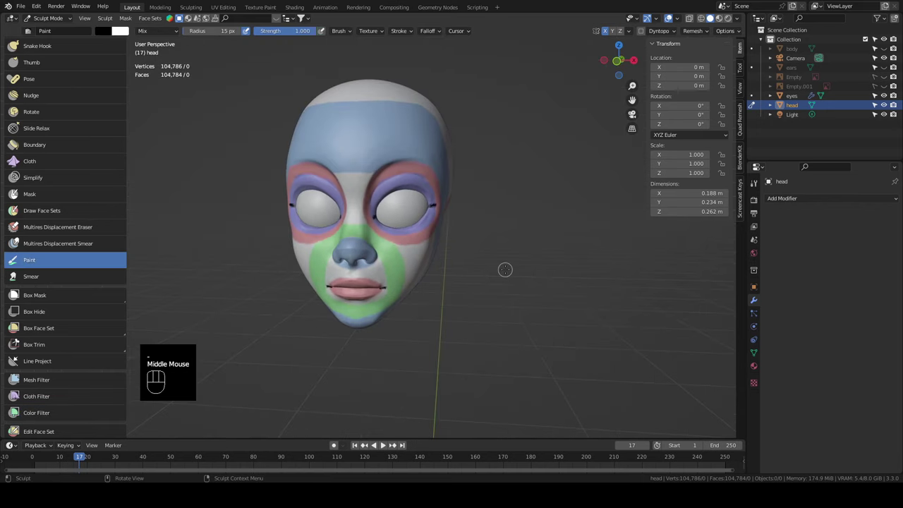
- Switch from sculpting to Object Mode and add a plane mesh at the world origin
key(Tab)
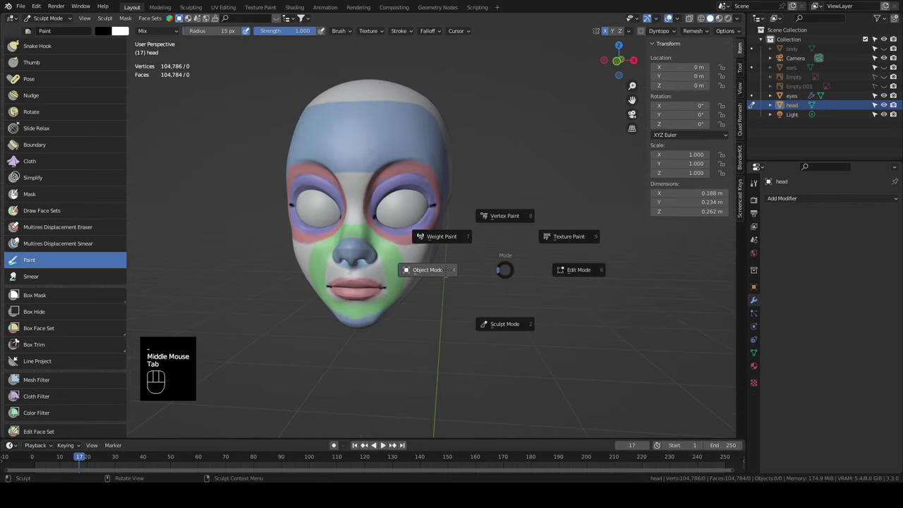
click(496, 268)
click(482, 243)
scroll(479, 293, down, 1)
shift+middle_drag(481, 312, 476, 258)
scroll(481, 279, down, 3)
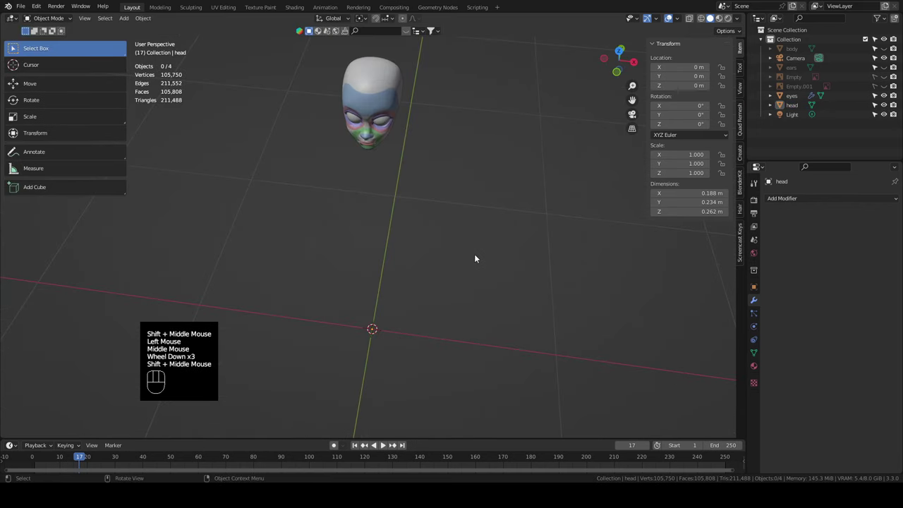
key(shift+a)
mouse_move(479, 256)
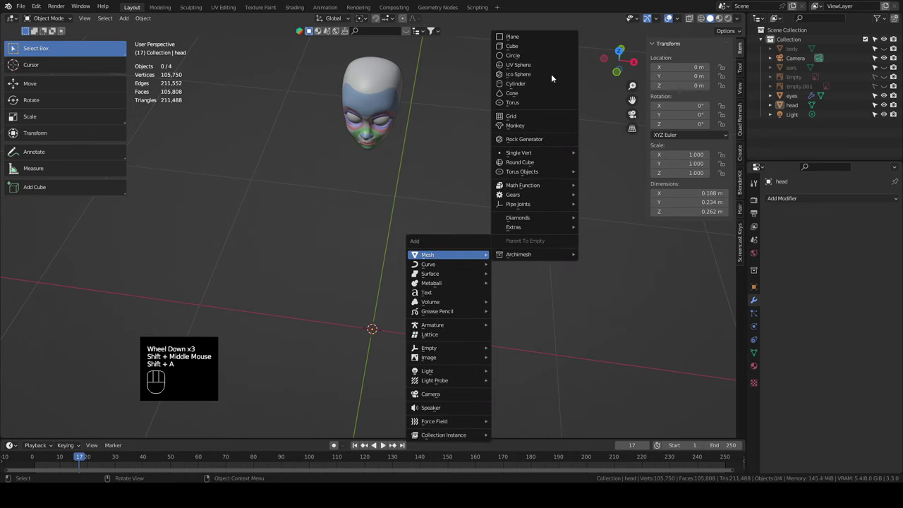
click(557, 38)
- Enter Edit Mode on the new plane and scale its geometry down to about 0.047
key(Tab)
click(490, 275)
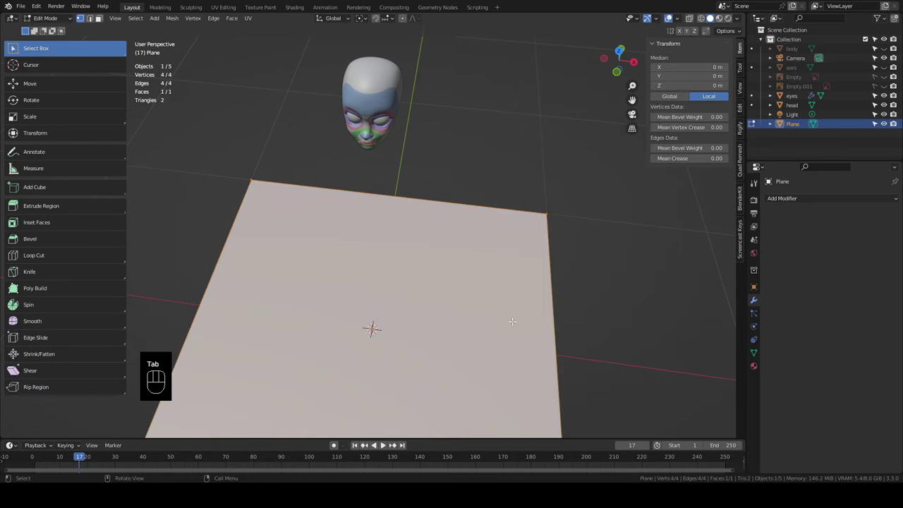
middle_drag(548, 320, 548, 301)
key(s)
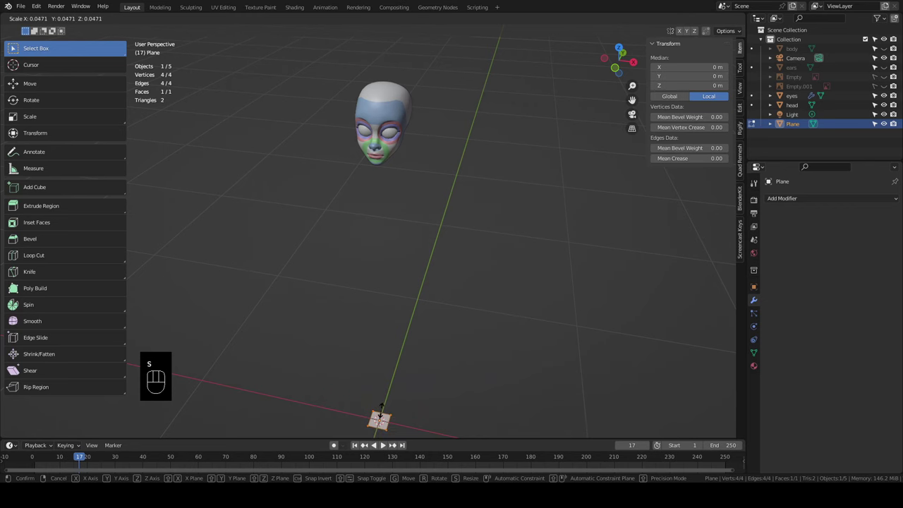
click(381, 412)
- Move the plane's geometry up beside the head in front view and scale it by a further 0.422
key(KP_1)
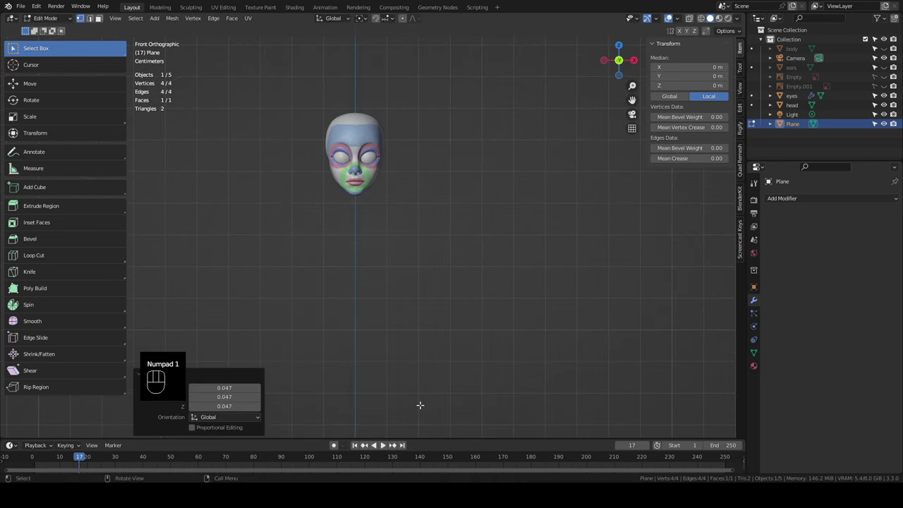
key(g)
click(519, 44)
key(g)
click(460, 181)
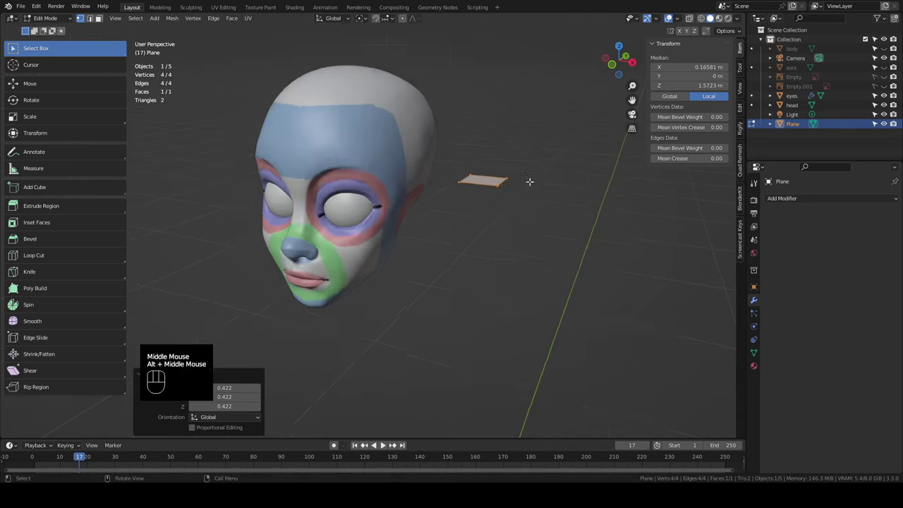
- Merge all four vertices of the plane at their center into a single vertex
scroll(530, 182, up, 2)
shift+middle_drag(510, 197, 480, 226)
drag(576, 152, 442, 247)
key(m)
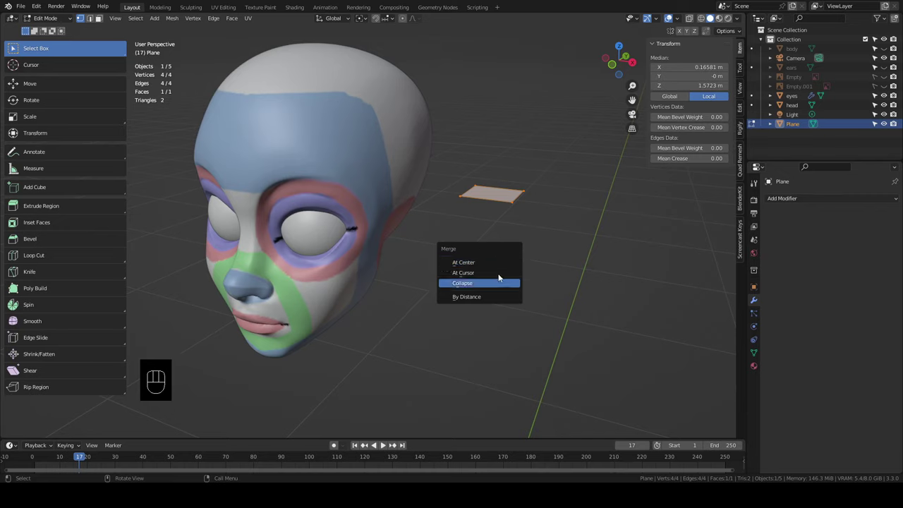
click(484, 264)
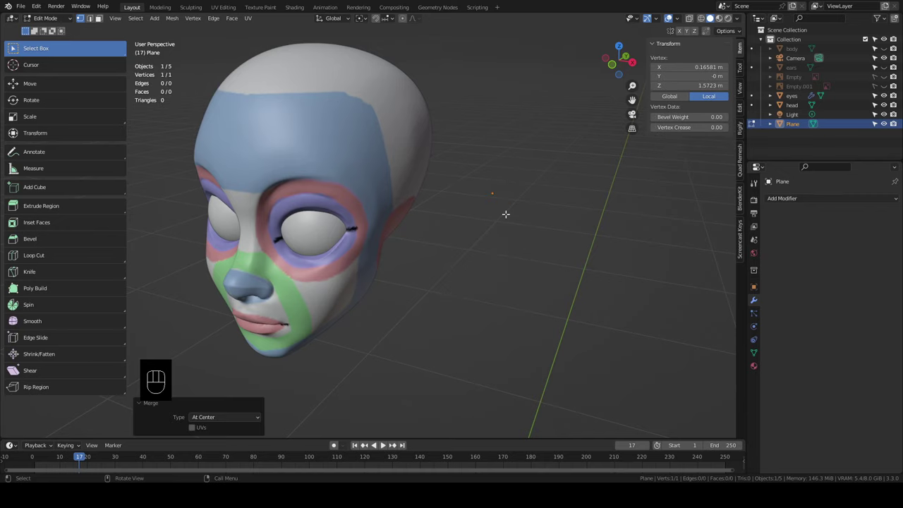